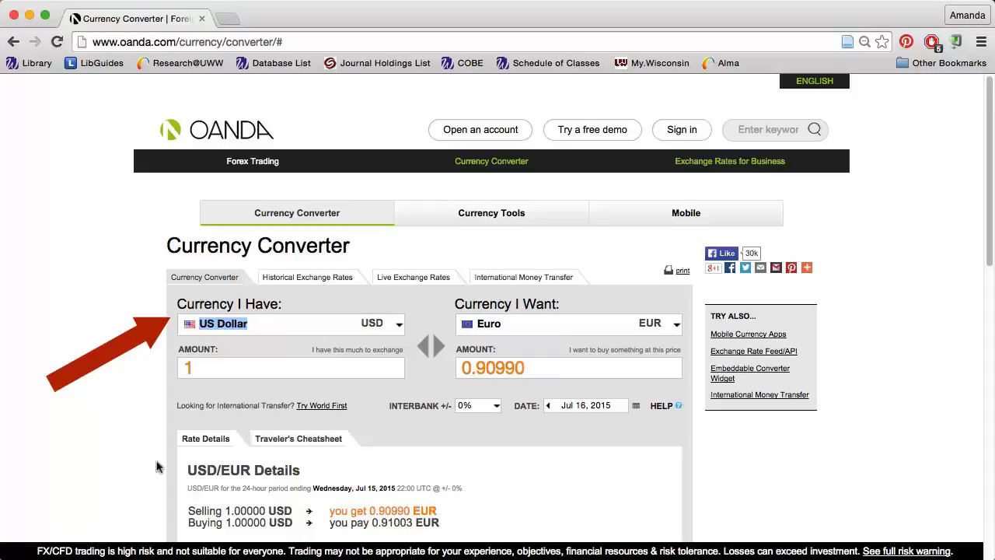
Step: Change the amount to convert from 1 to 100 US Dollars, giving 90.9902 Euros
left_click(213, 361)
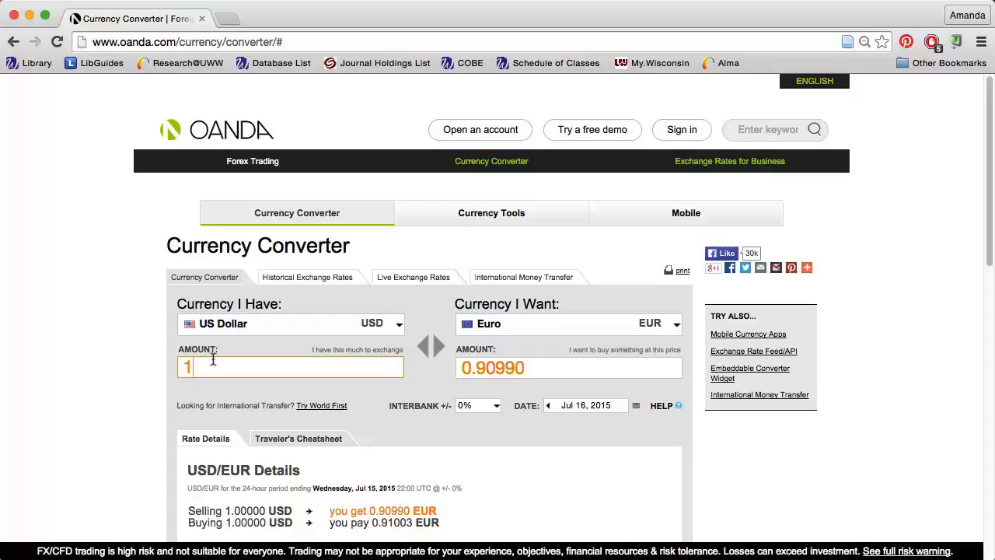
type("00")
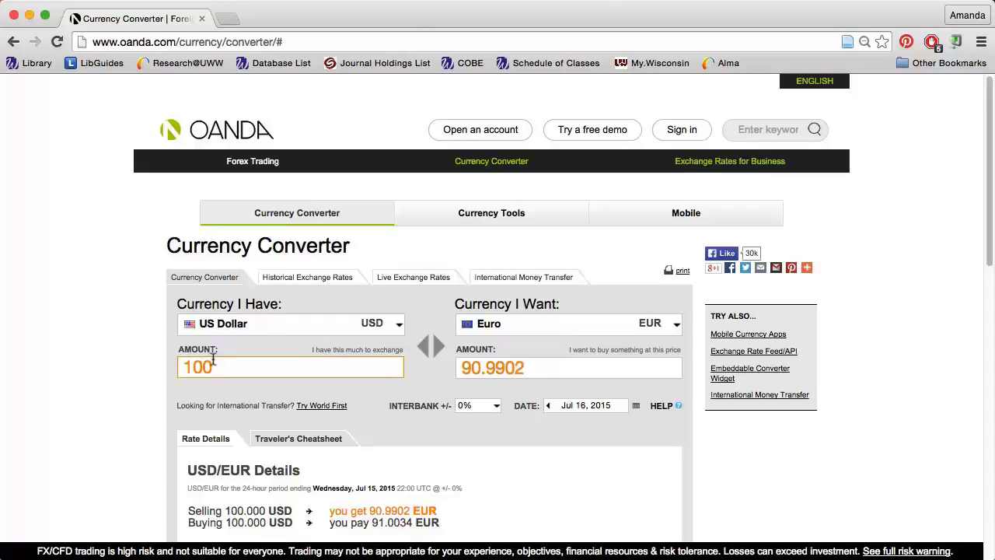
left_click(386, 325)
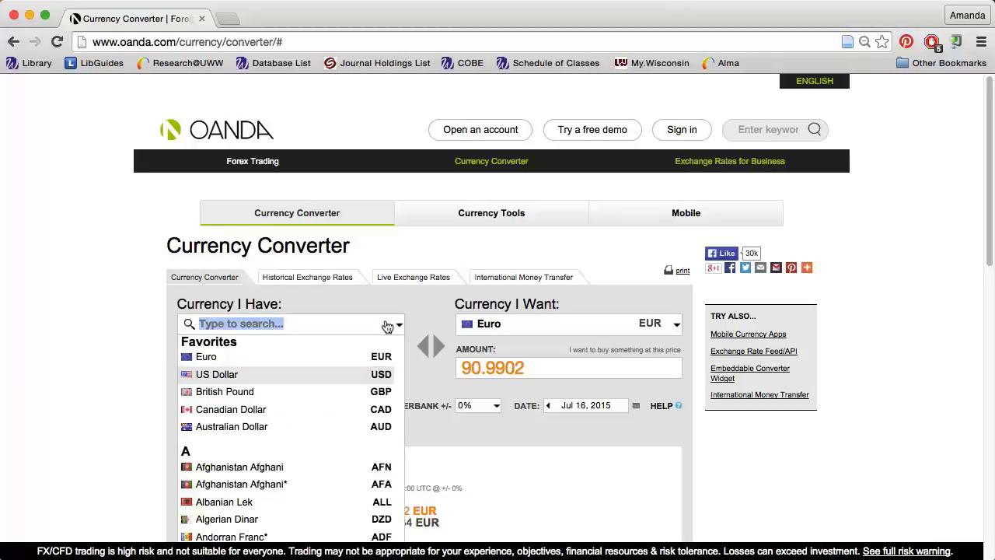
scroll(318, 406, "down", 10)
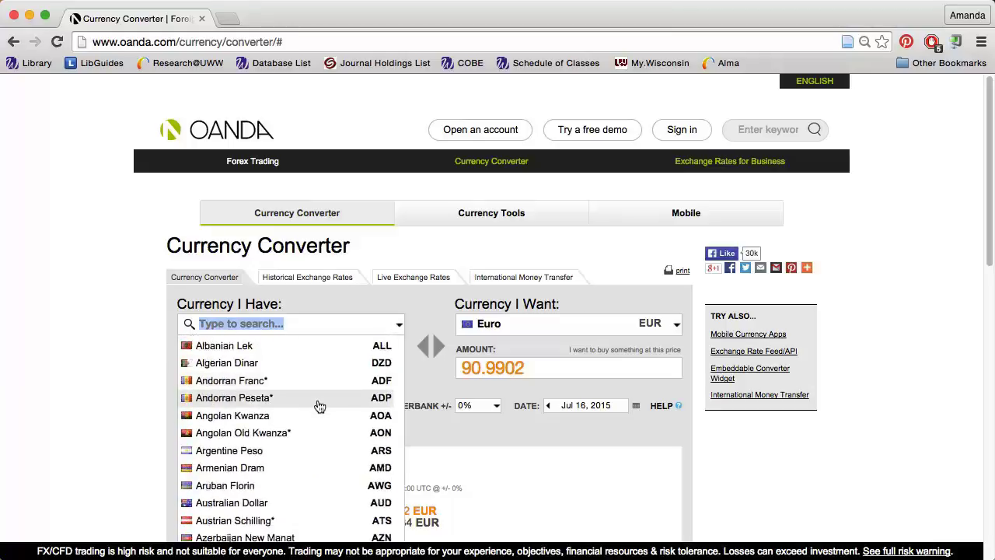
scroll(319, 406, "down", 1)
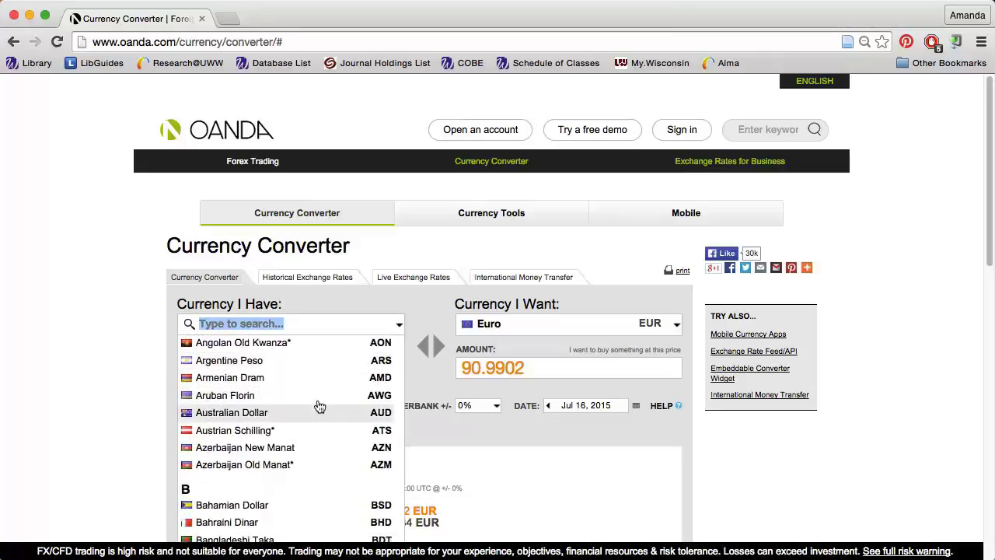
left_click(87, 380)
left_click(488, 406)
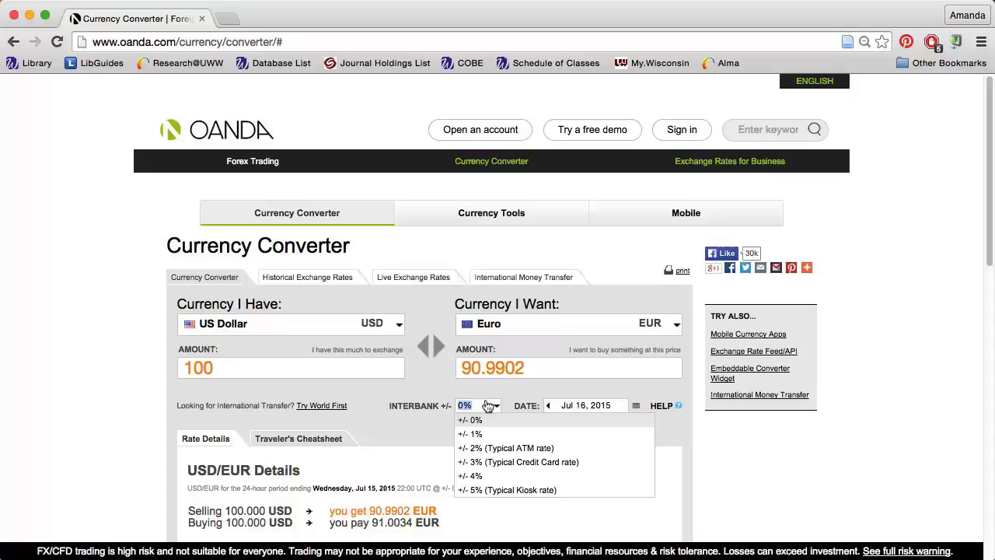
Step: Keep the margin at 0% and bring up USD/EUR rate details (bid 0.90990, ask 0.91003)
left_click(728, 473)
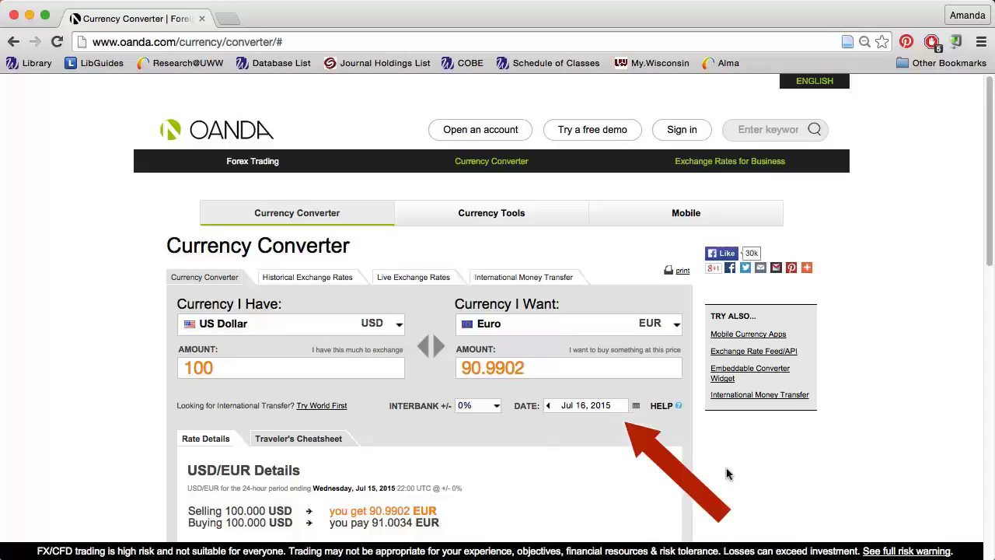
scroll(728, 474, "down", 5)
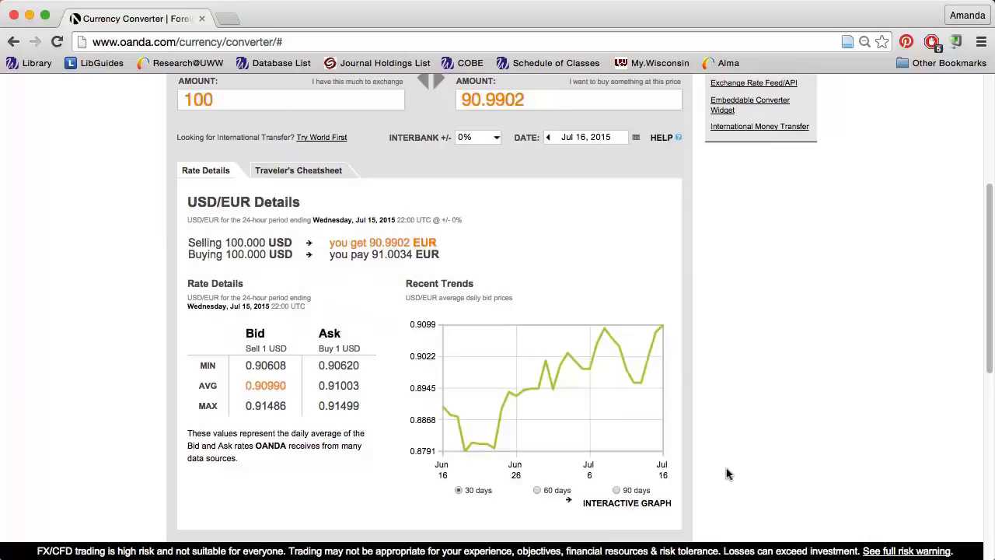
Step: Switch to the Traveler's Cheatsheet and review it, including 100 USD = 90.99 EUR
left_click(296, 168)
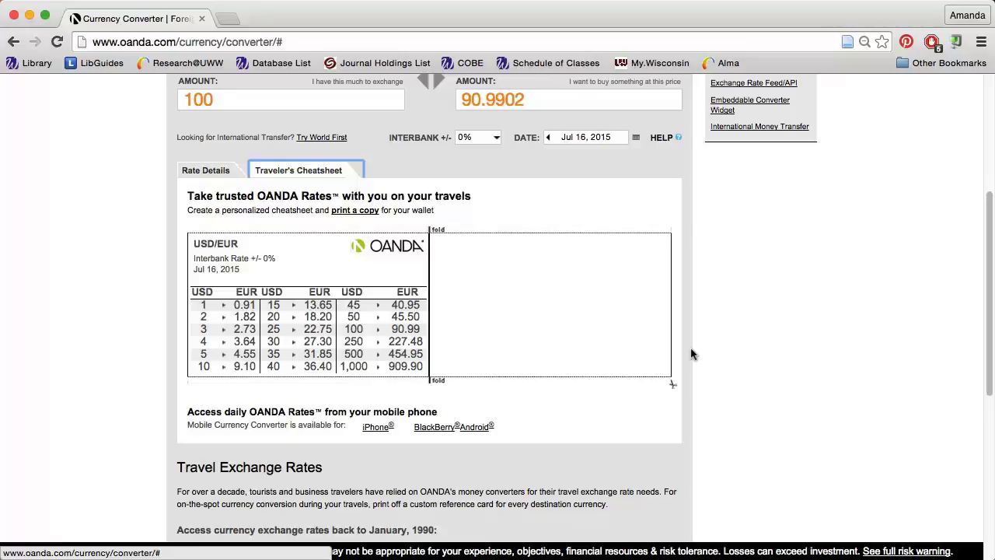
scroll(781, 388, "down", 1)
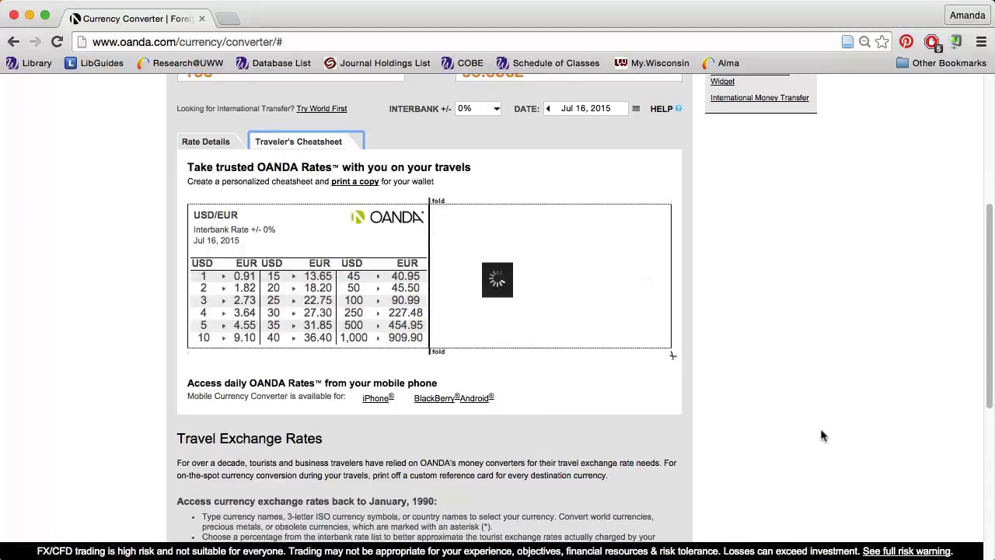
scroll(823, 436, "up", 1)
scroll(823, 435, "up", 5)
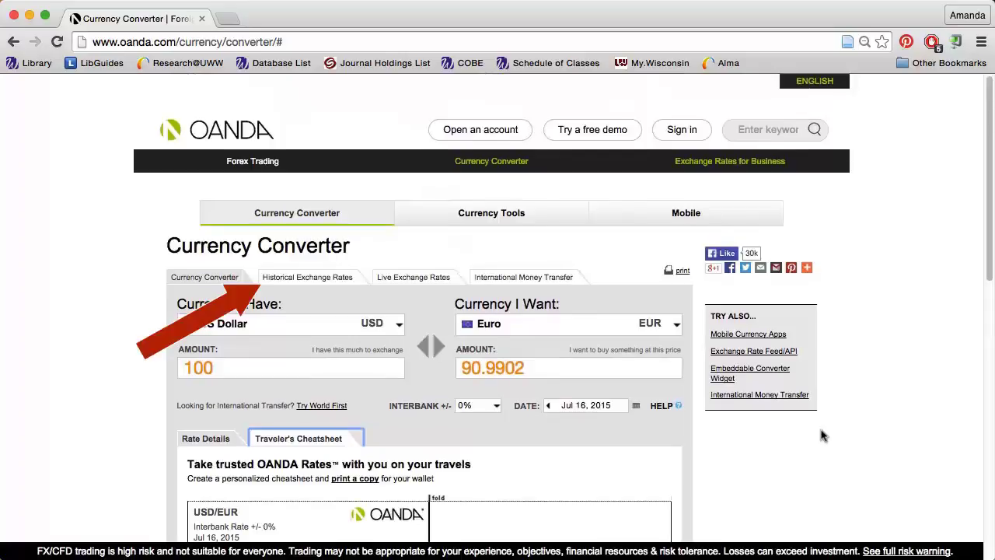
Step: Show the 30-day USD/EUR historical bid graph (Jun 17 – Jul 16, 2015) and check the price types
left_click(324, 272)
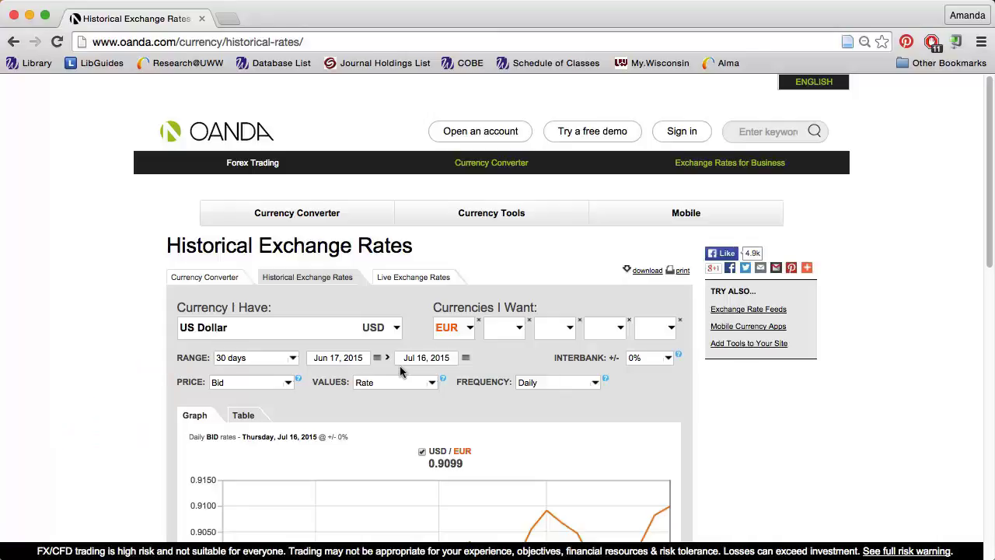
left_click(273, 379)
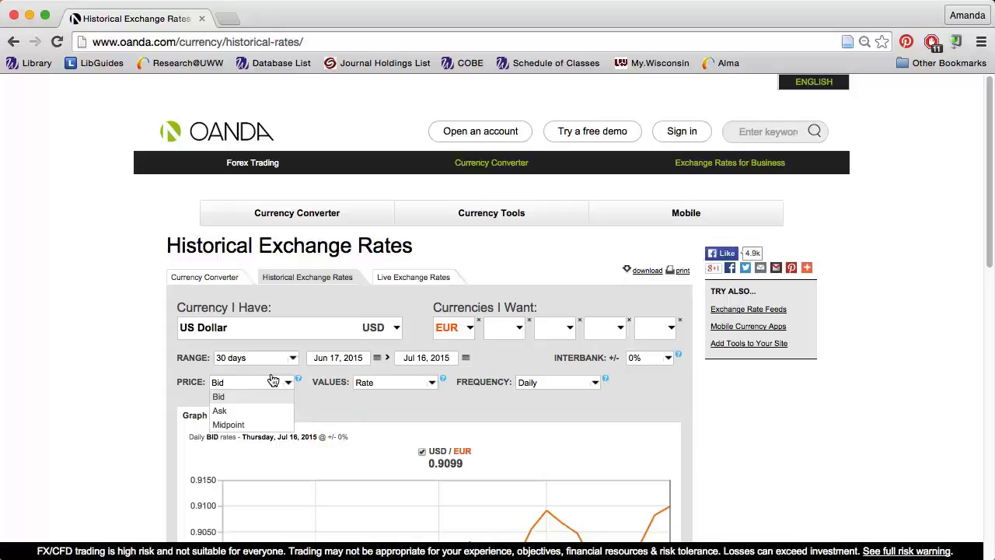
left_click(426, 383)
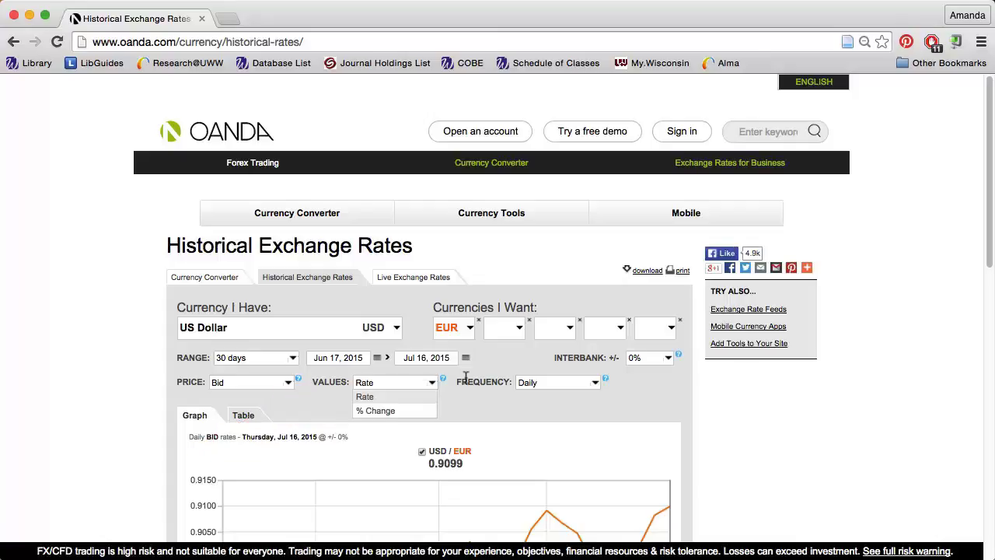
left_click(583, 383)
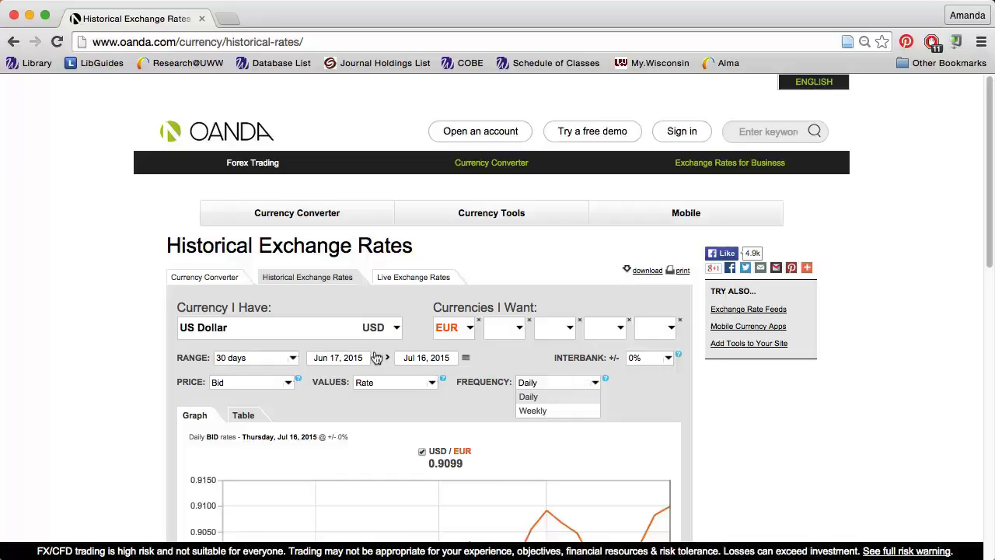
Step: Add GBP as a second currency and set the date range to Jun 1 – Jun 30, 2014
left_click(501, 327)
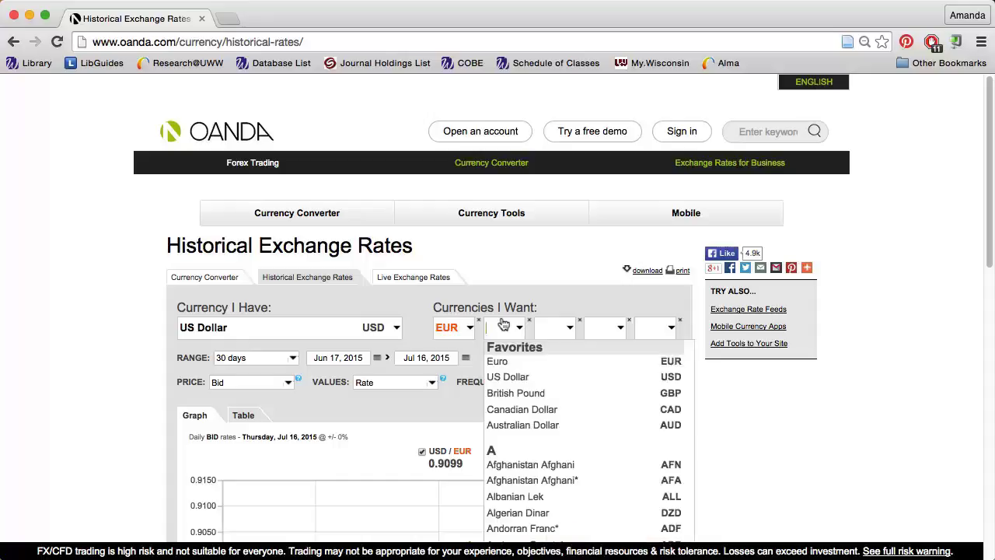
left_click(509, 393)
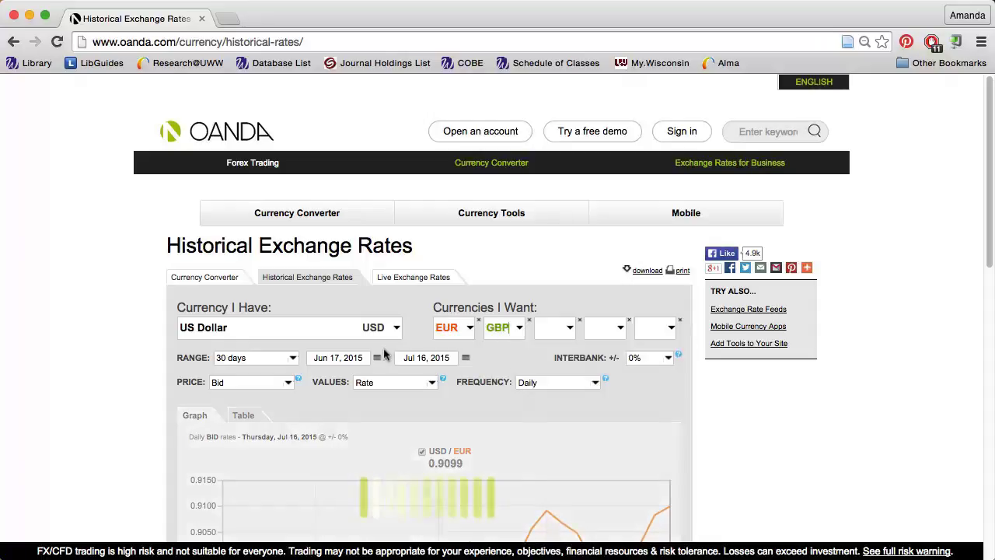
left_click(346, 360)
left_click(292, 381)
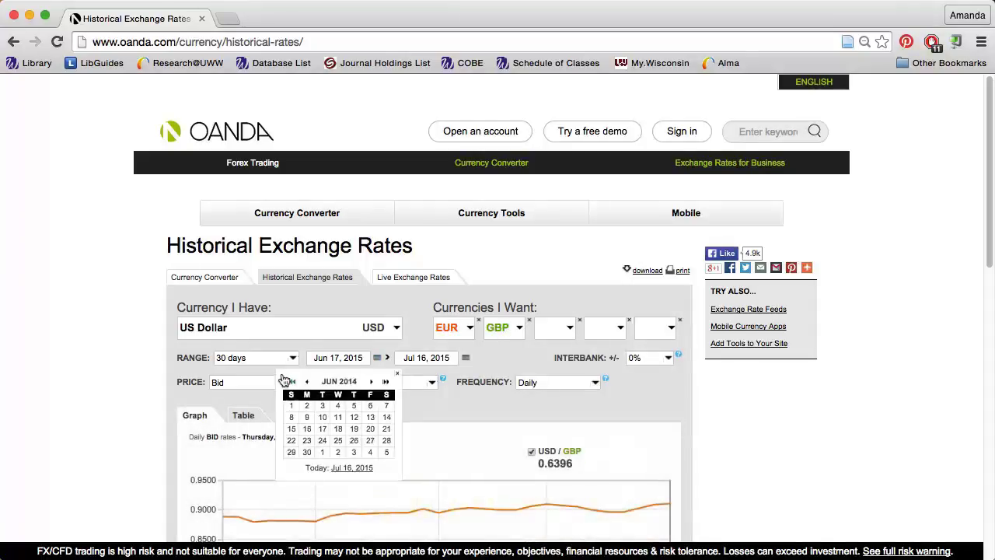
left_click(289, 406)
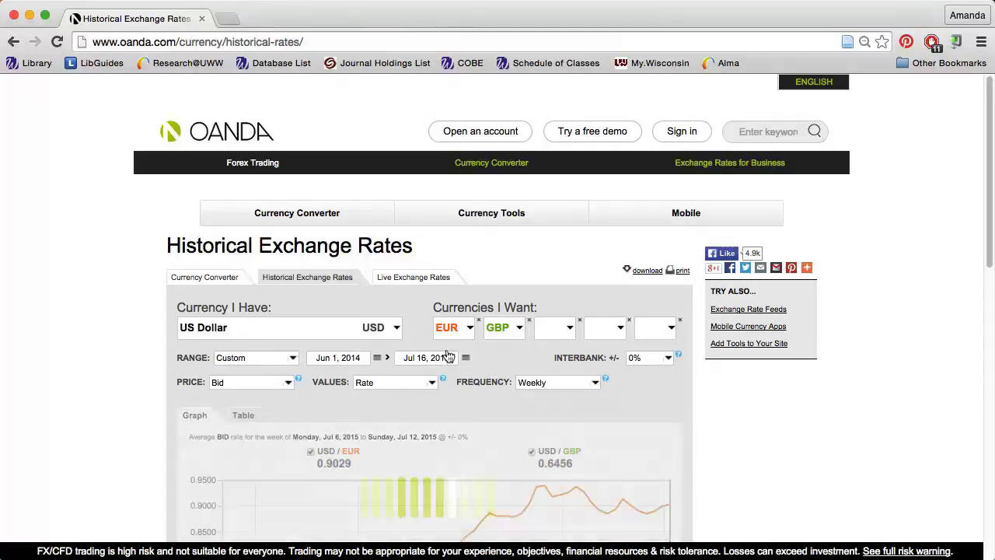
left_click(418, 356)
left_click(381, 381)
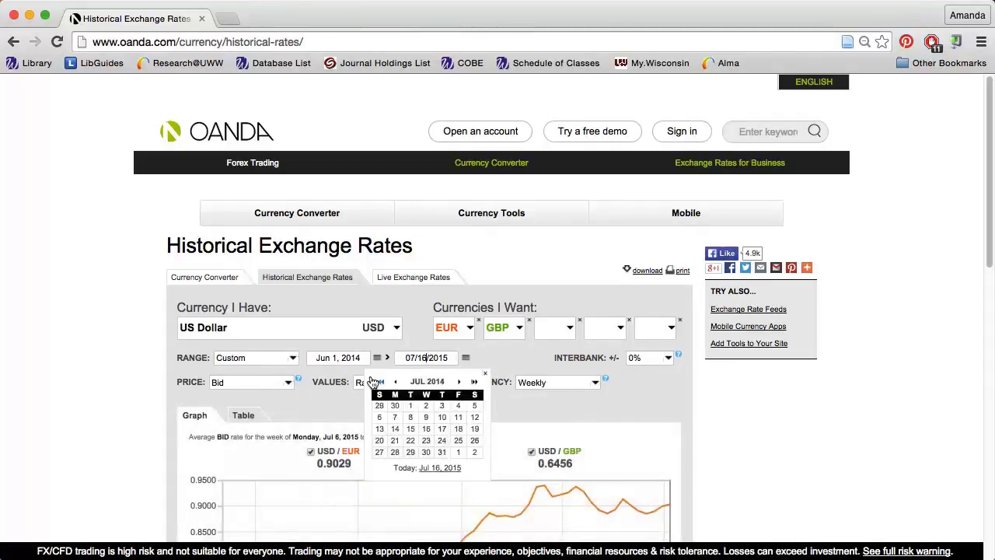
left_click(394, 405)
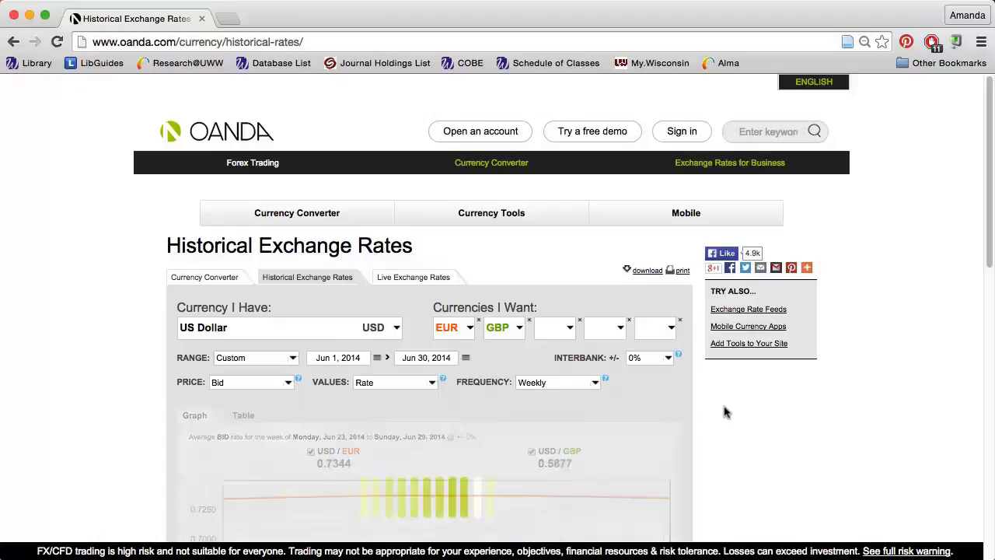
scroll(753, 461, "down", 3)
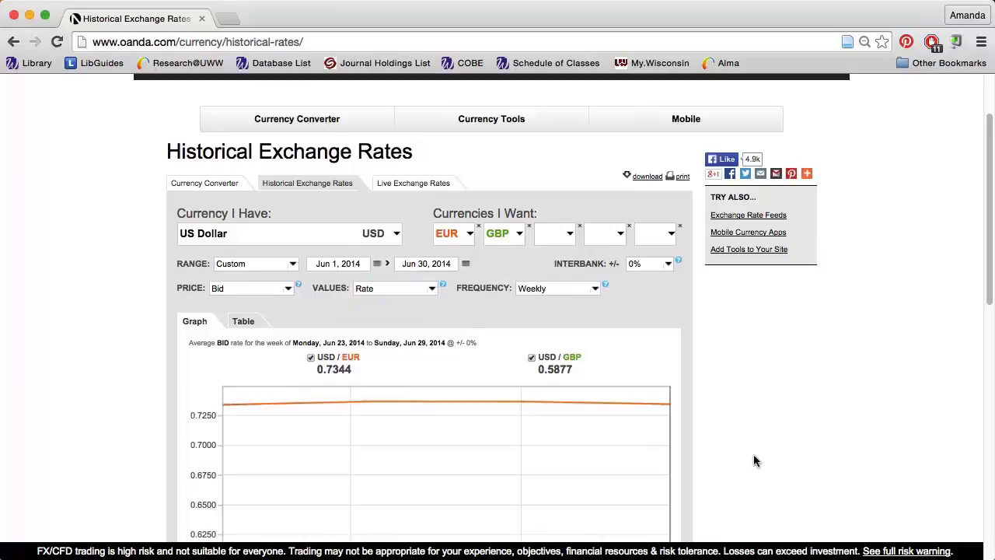
Step: Display the weekly USD/EUR and USD/GBP rates as a table, averaging 0.7354 and 0.5915
scroll(753, 461, "down", 3)
scroll(753, 461, "down", 1)
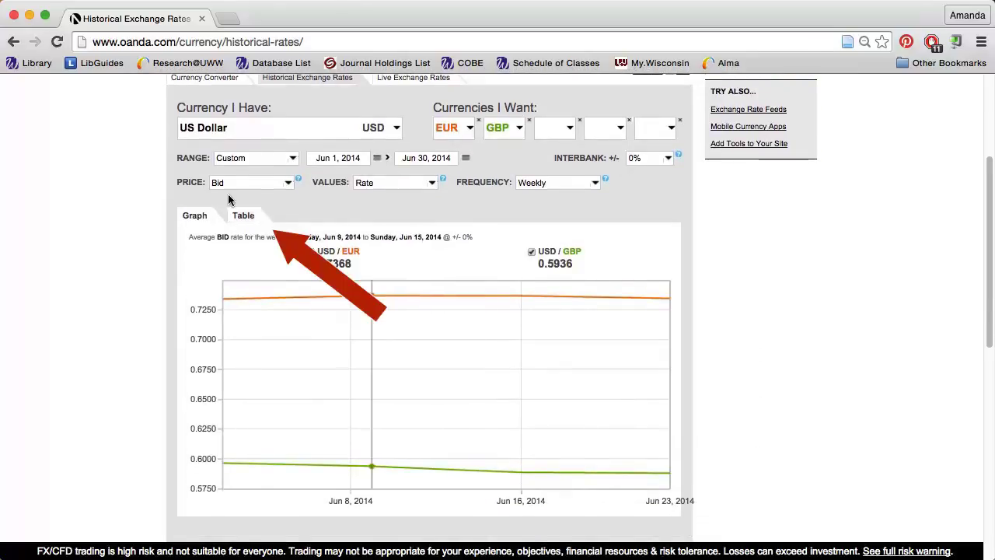
left_click(232, 216)
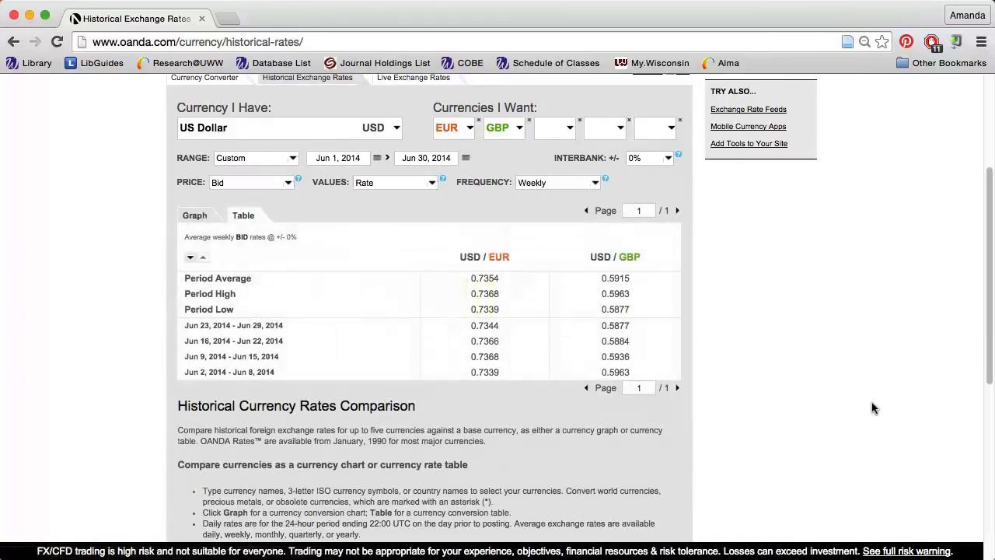
scroll(872, 409, "up", 5)
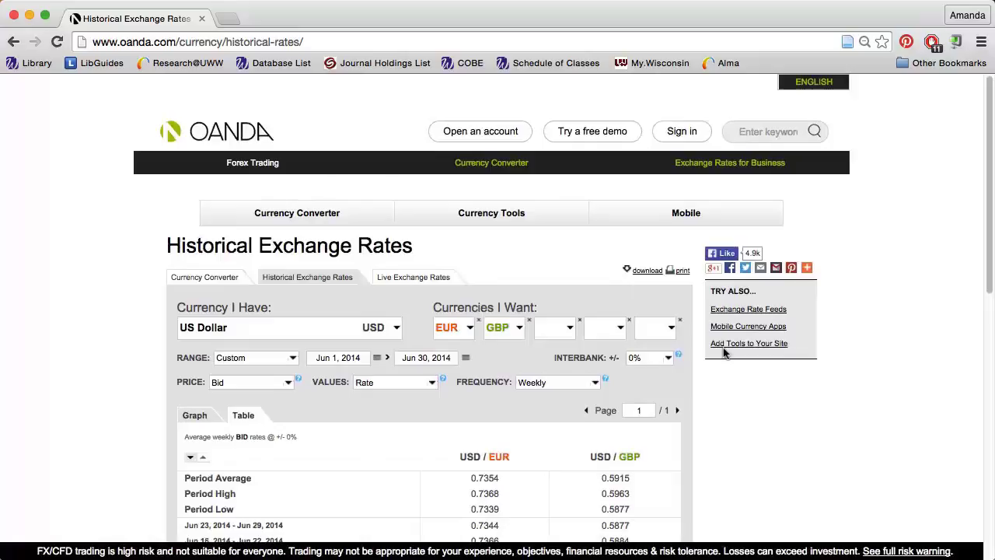
Step: Go to Live Exchange Rates and scroll down to the Major Pairs bid/ask table
left_click(416, 277)
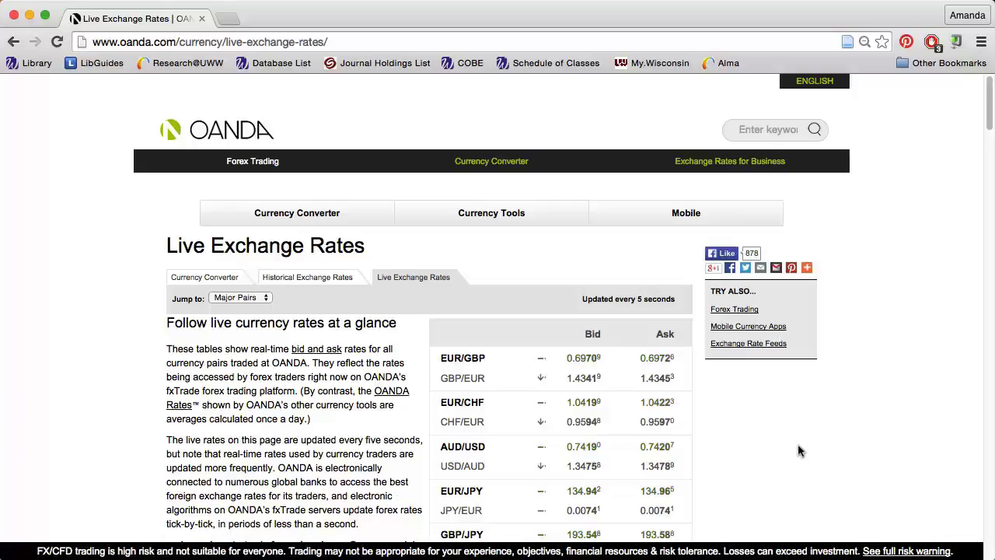
scroll(801, 451, "down", 5)
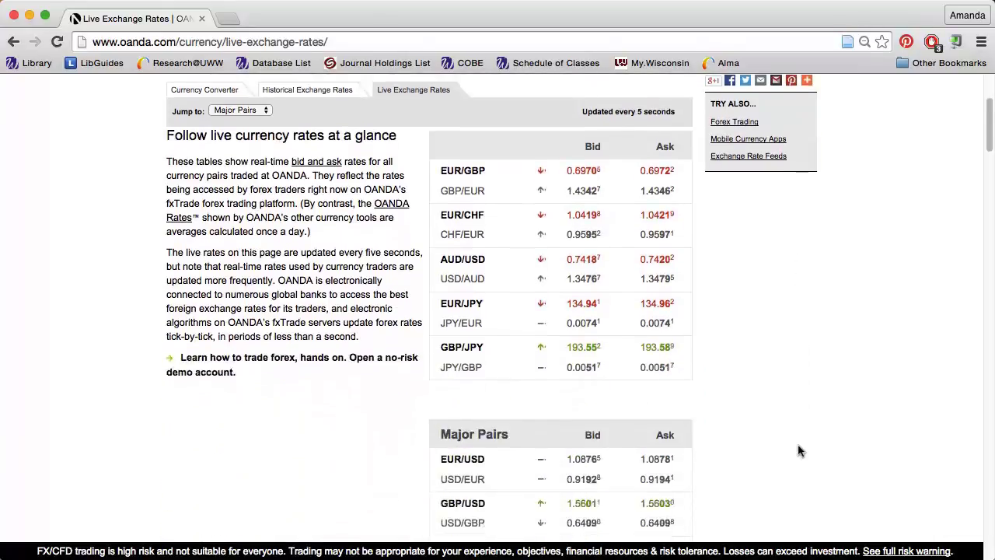